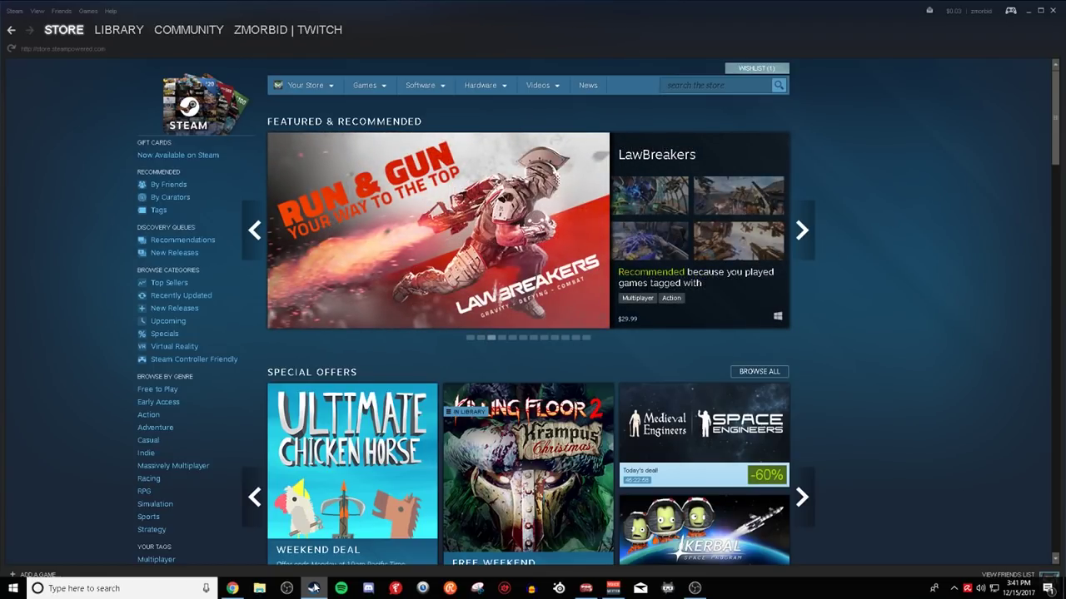
- Browse Rocket League's library page with its friends, achievements and DLC, then minimize Steam
left_click(108, 35)
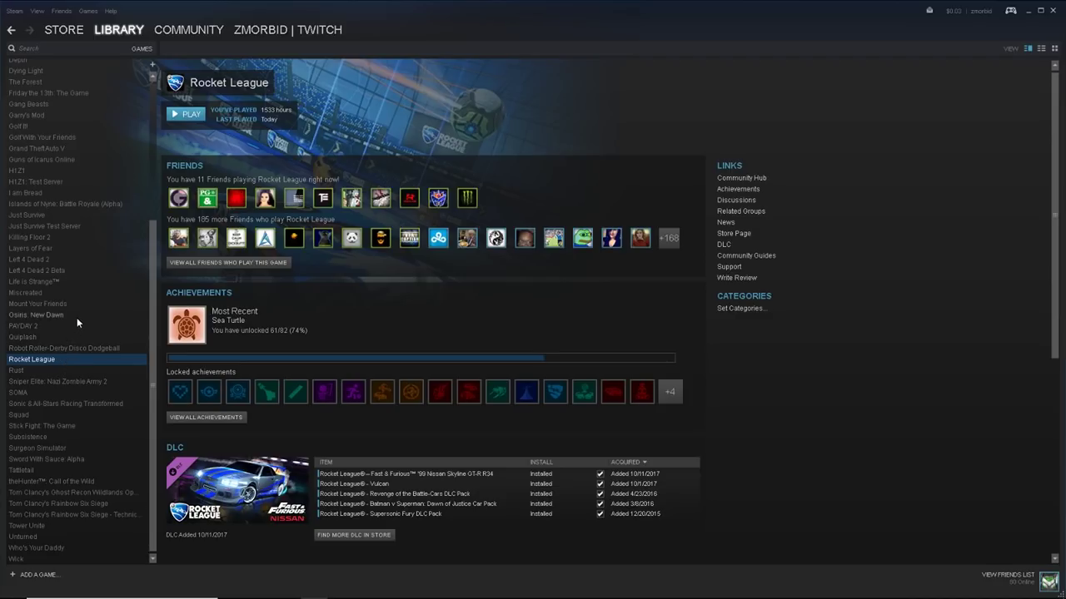
scroll(89, 270, "up", 5)
scroll(87, 278, "down", 5)
scroll(85, 280, "up", 5)
scroll(83, 278, "down", 5)
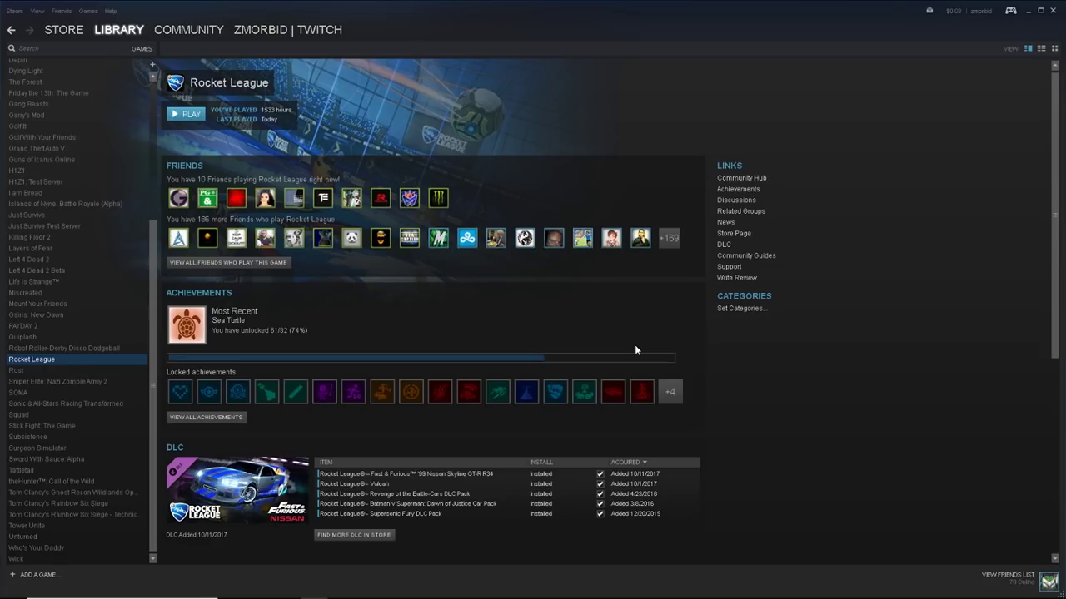
left_click(1027, 12)
- Switch to Chrome's Steam Community login page and sign in with the pre-filled credentials
left_click(233, 588)
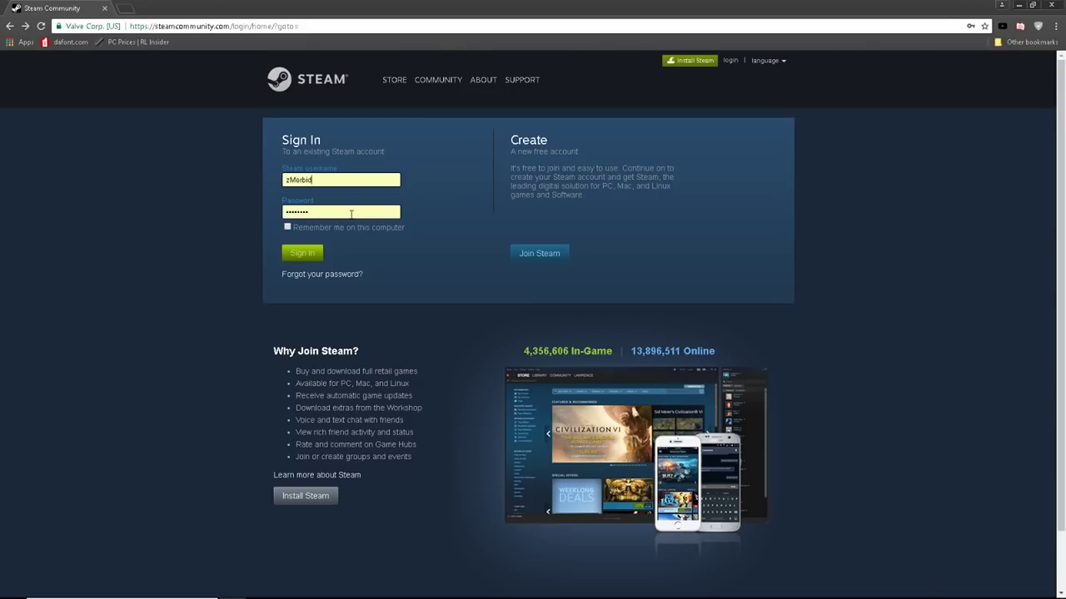
left_click(308, 256)
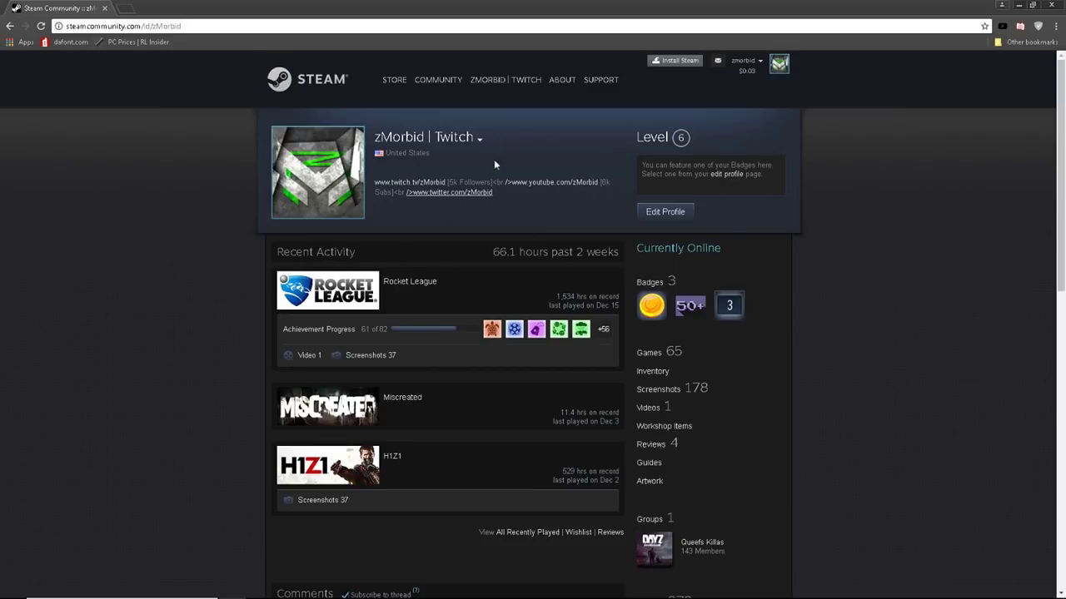
- Go from the account dropdown to Account details and open Manage Family View
left_click(760, 62)
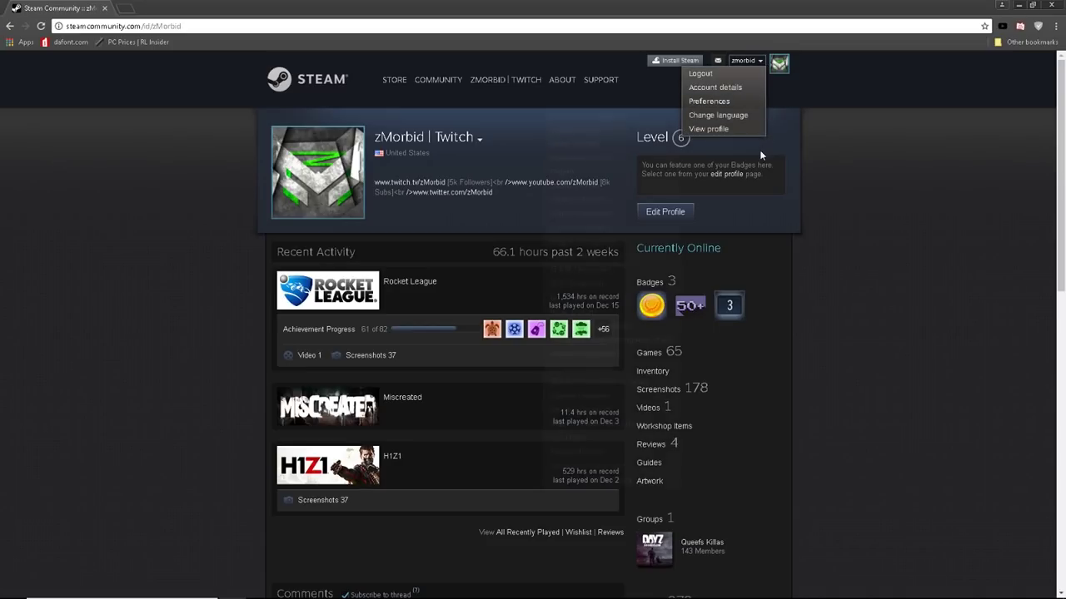
left_click(715, 87)
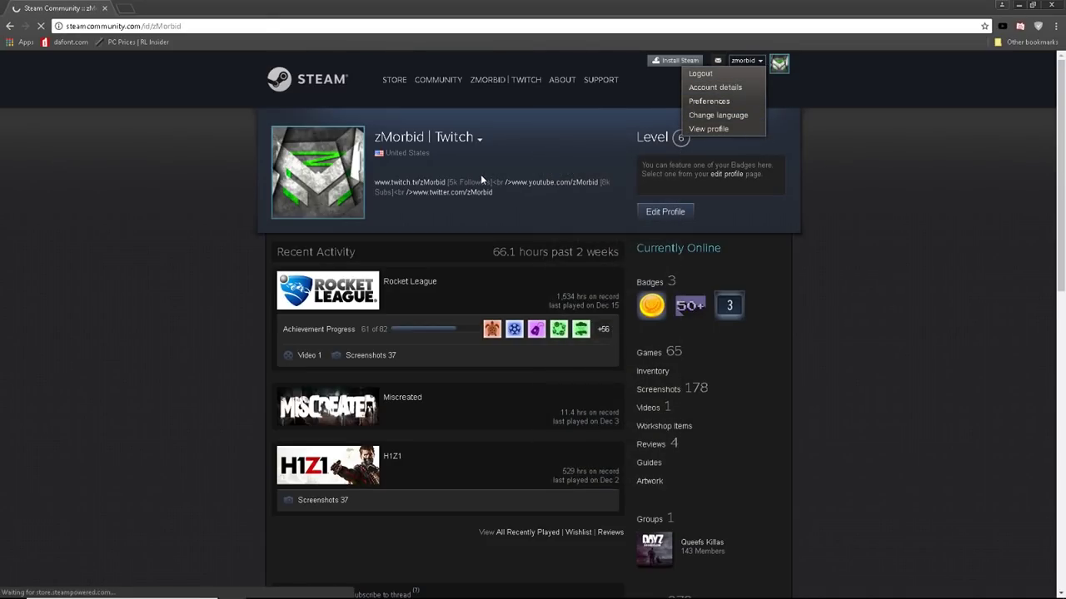
scroll(338, 252, "down", 5)
scroll(336, 249, "down", 1)
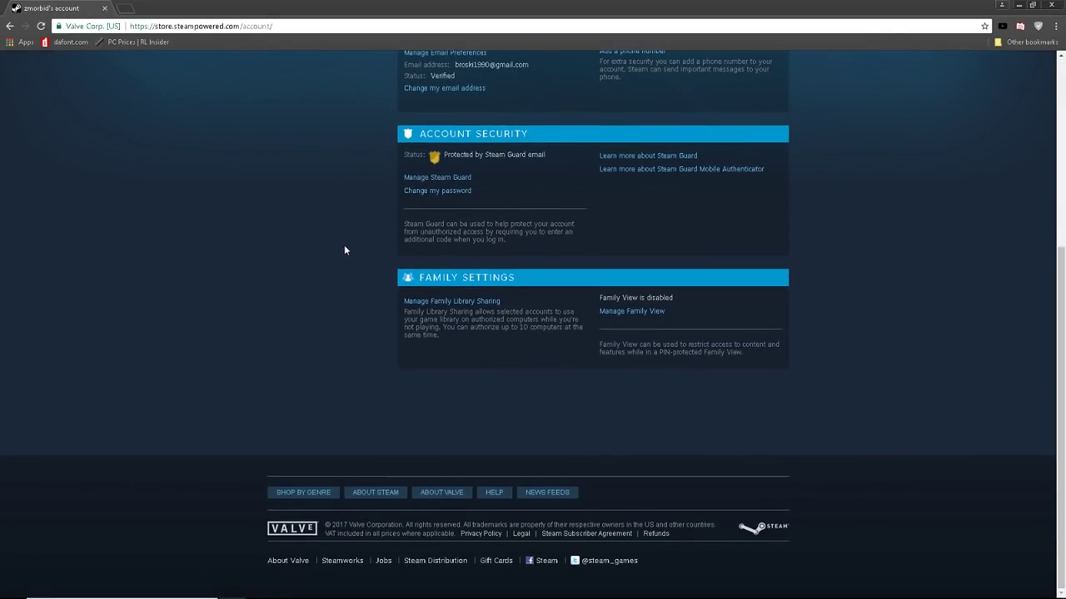
left_click(618, 308)
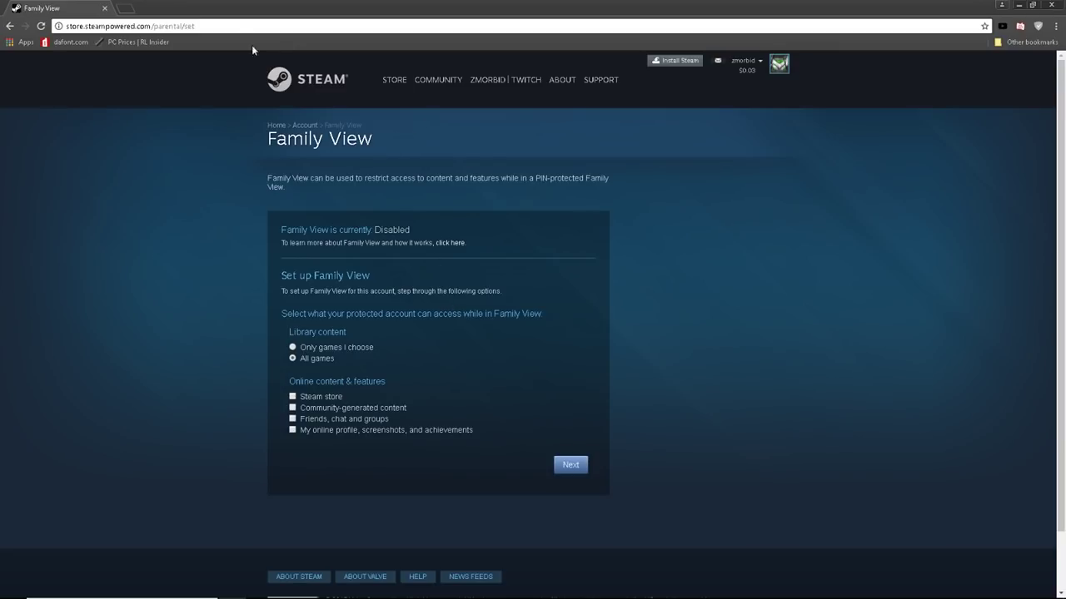
- Go back to the account details page and start the password change under Account Security
left_click(9, 26)
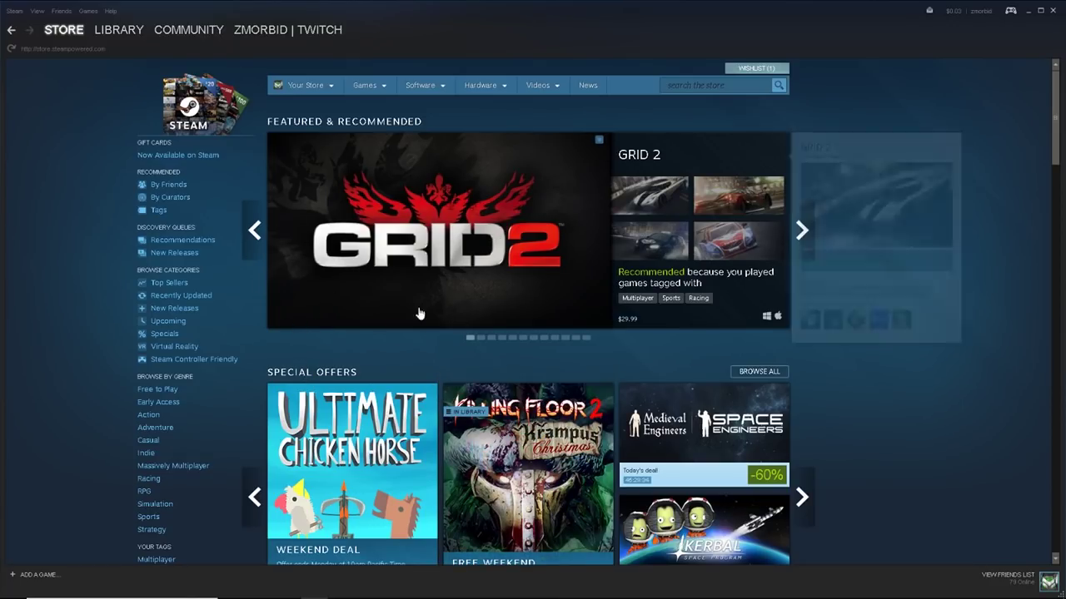
mouse_move(347, 303)
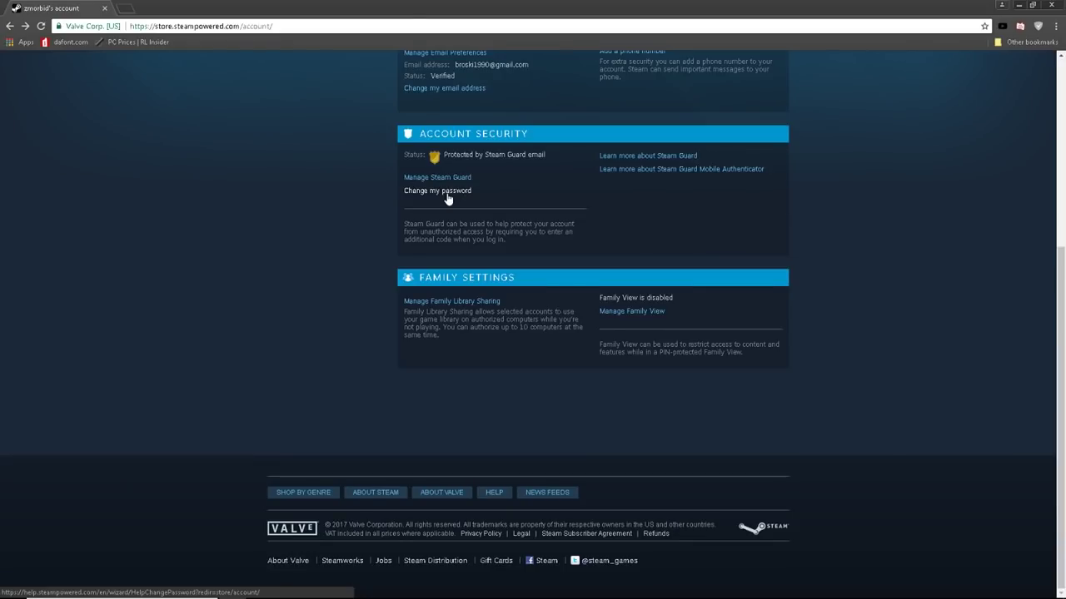
left_click(448, 193)
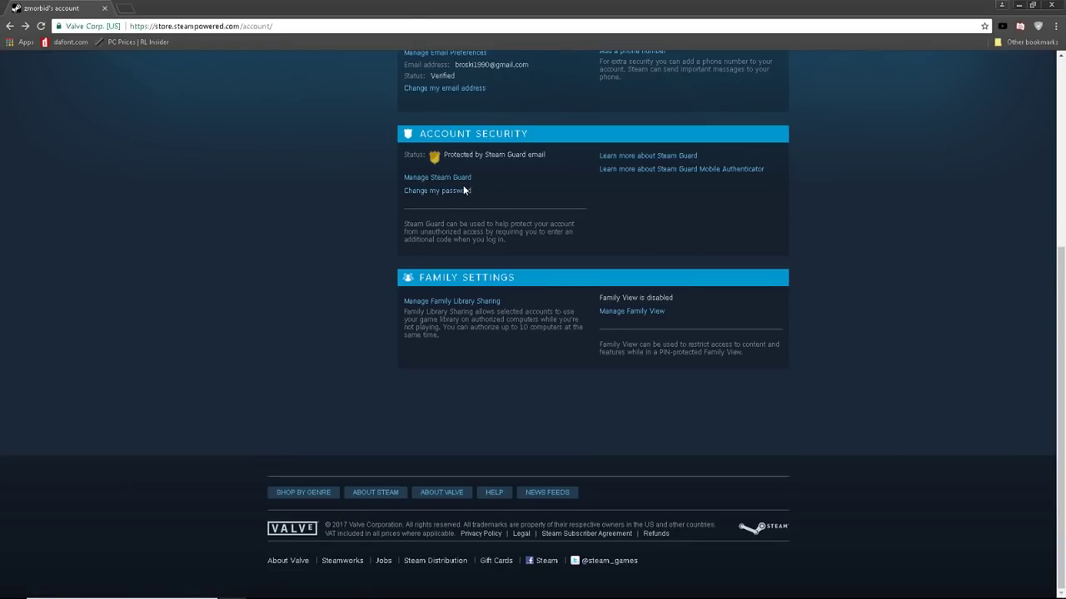